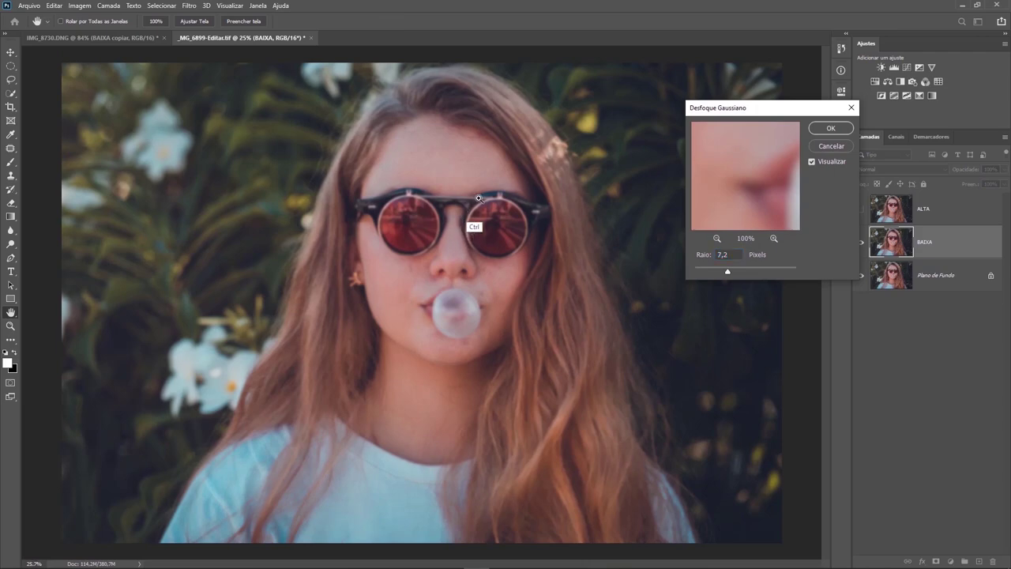
Step: Scroll while the 7.2 px Gaussian Blur previews on the BAIXA layer
{"action": "scroll", "coordinate": [474, 221], "scroll_direction": "up", "scroll_amount": 2}
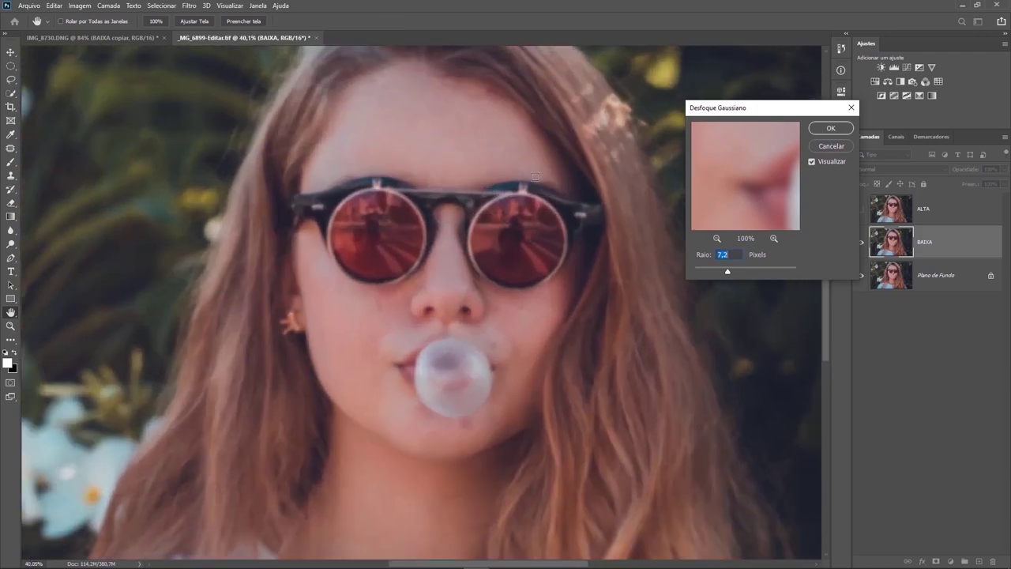
Step: Apply the 7.2 px blur to BAIXA, show ALTA again, and delete the stray empty layer
{"action": "left_click", "coordinate": [831, 129]}
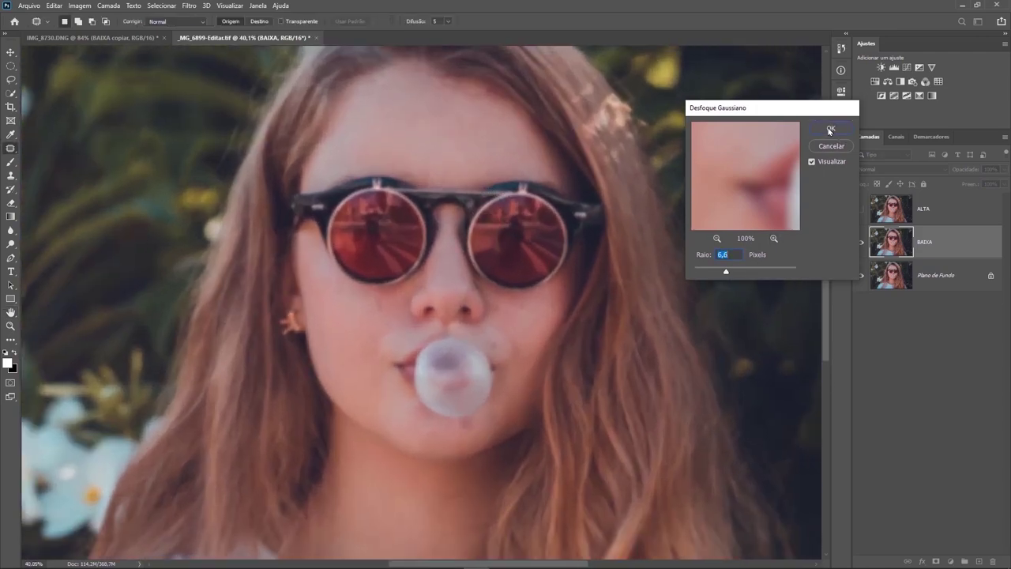
{"action": "left_click", "coordinate": [861, 209]}
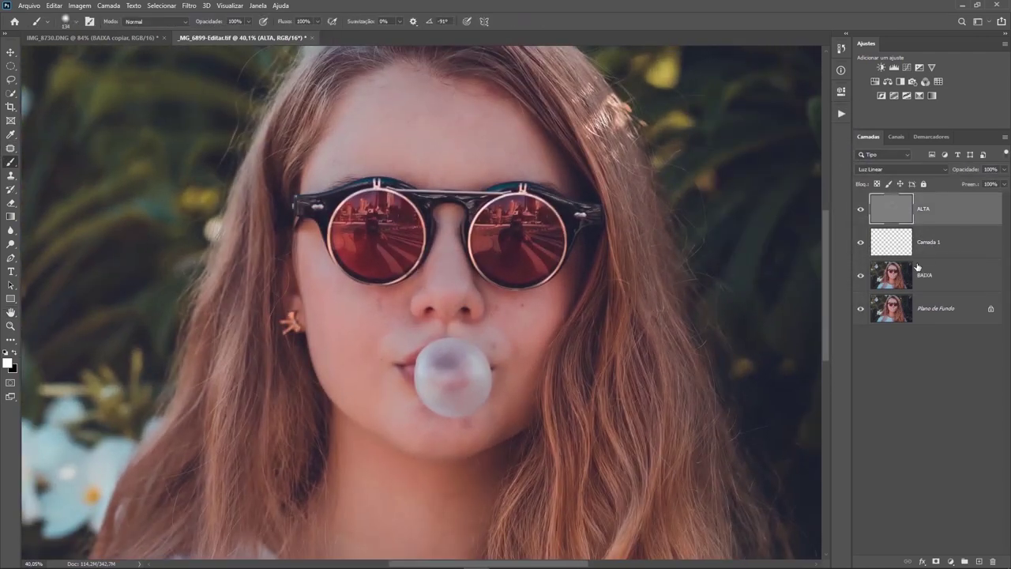
{"action": "left_click", "coordinate": [897, 280]}
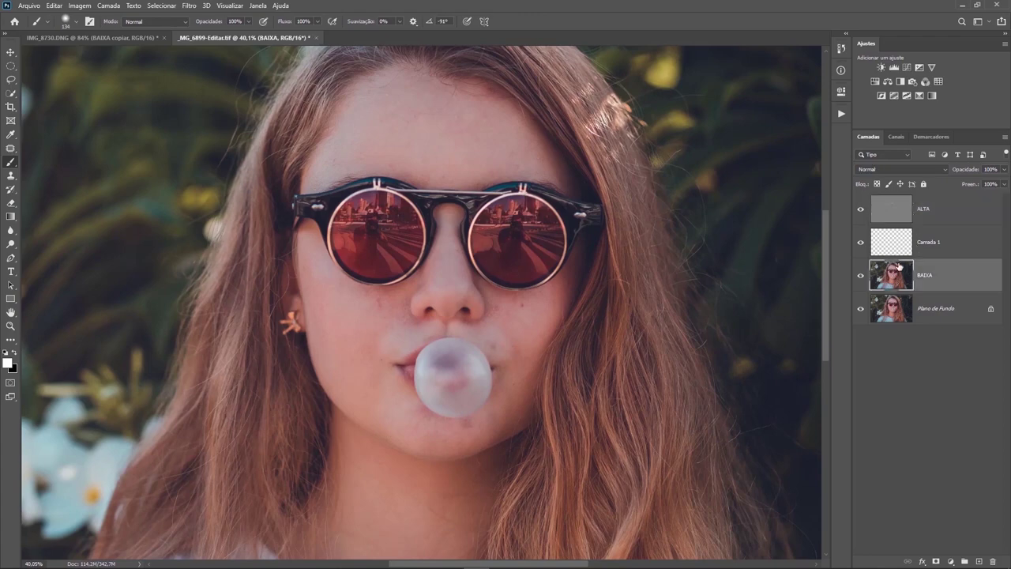
{"action": "left_click", "coordinate": [891, 211]}
{"action": "left_click", "coordinate": [891, 245]}
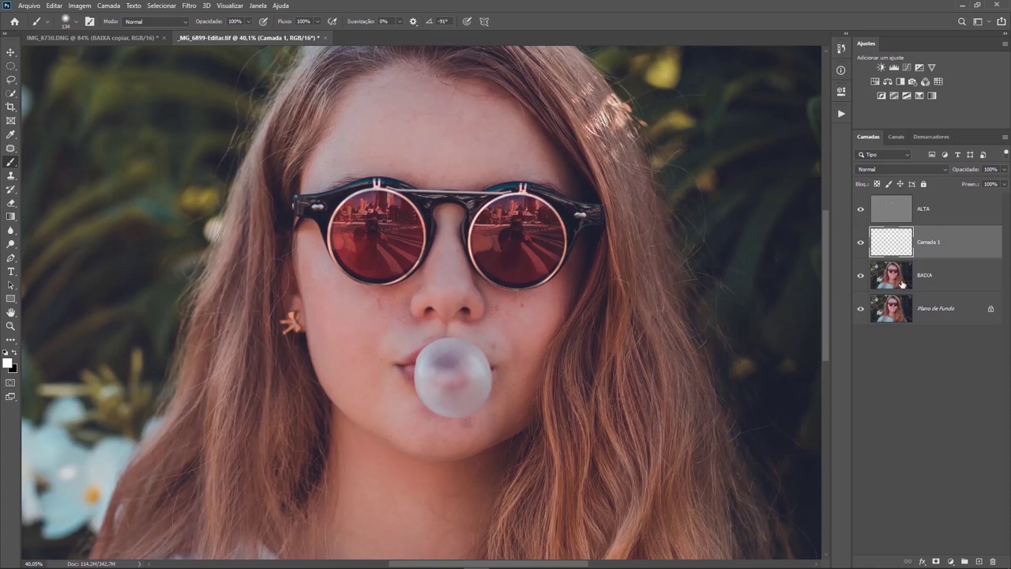
{"action": "key", "text": "Delete"}
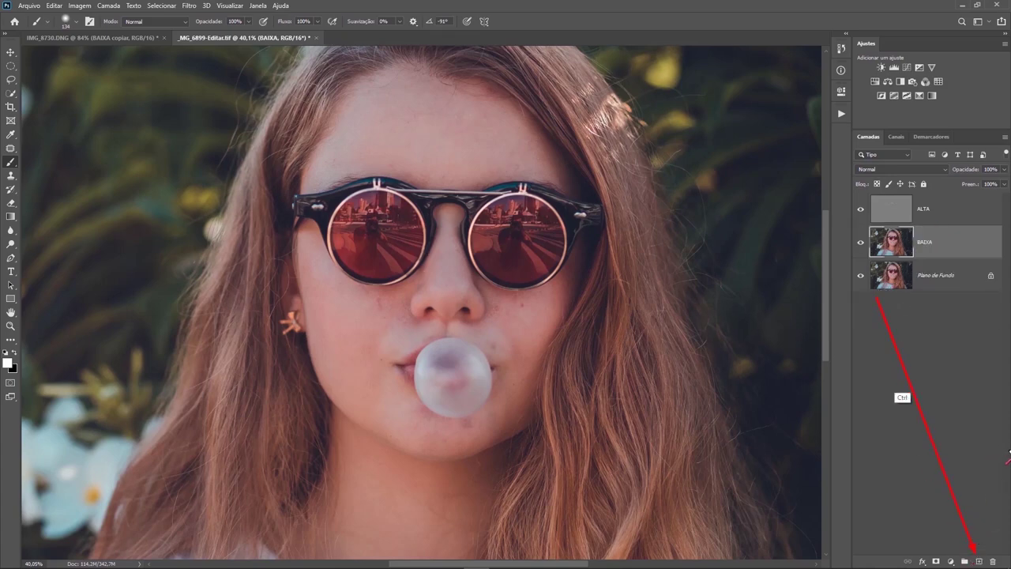
Step: Add an empty Camada 1 above BAIXA, fit the photo, and reset colours to black and white
{"action": "left_click", "coordinate": [978, 561]}
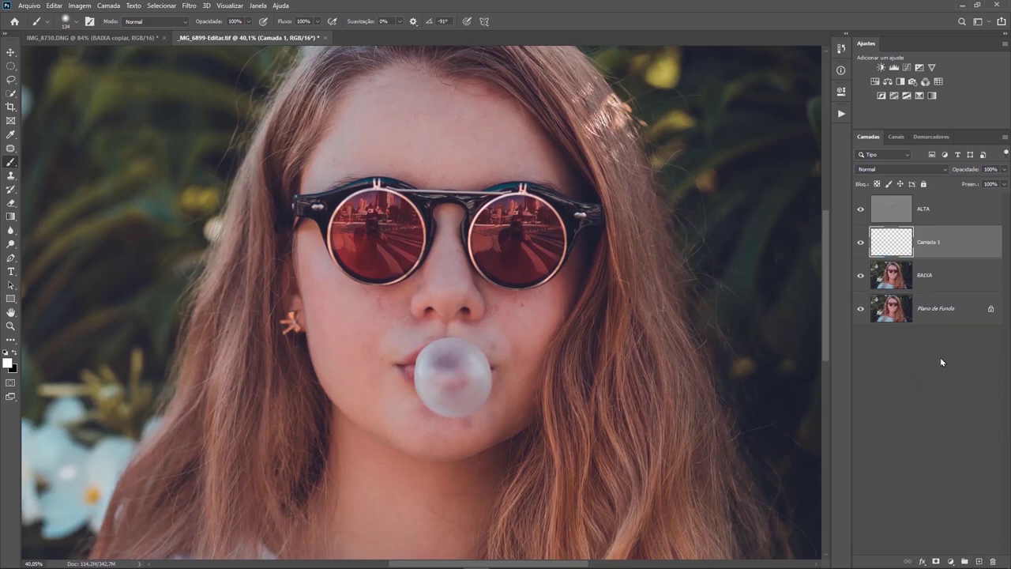
{"action": "left_click", "coordinate": [920, 283]}
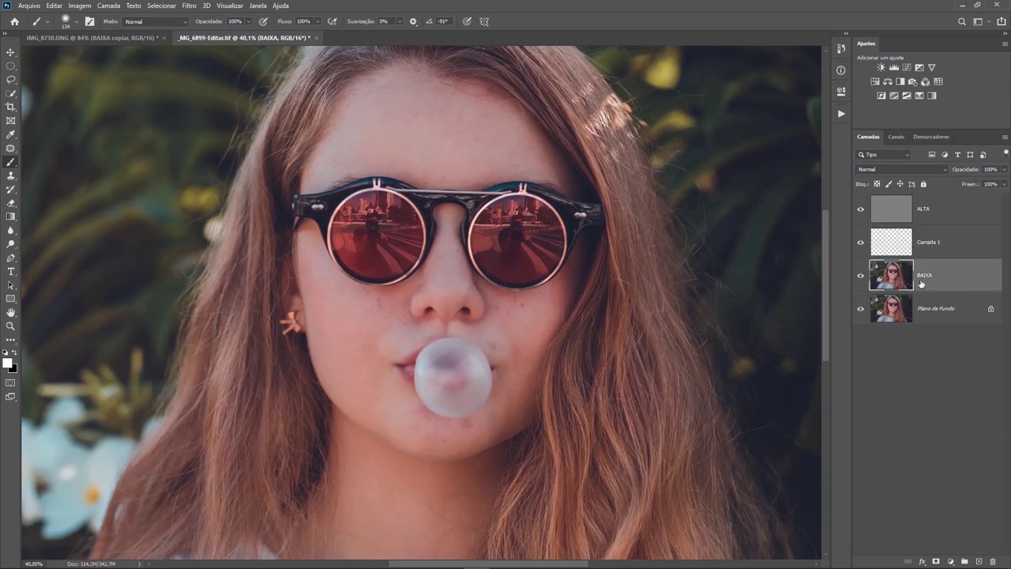
{"action": "left_click", "coordinate": [884, 240]}
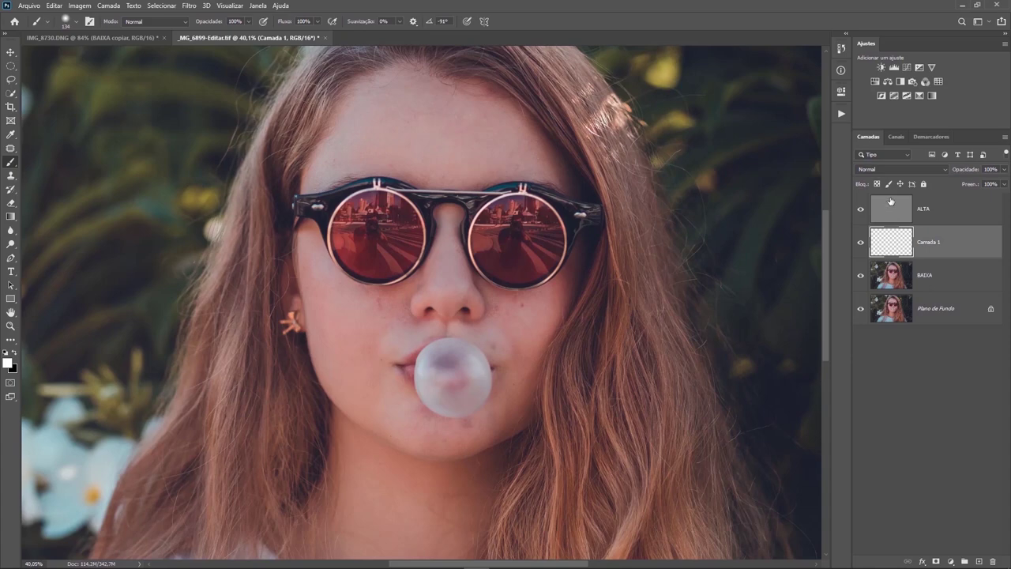
{"action": "key", "text": "ctrl+0"}
{"action": "key", "text": "x"}
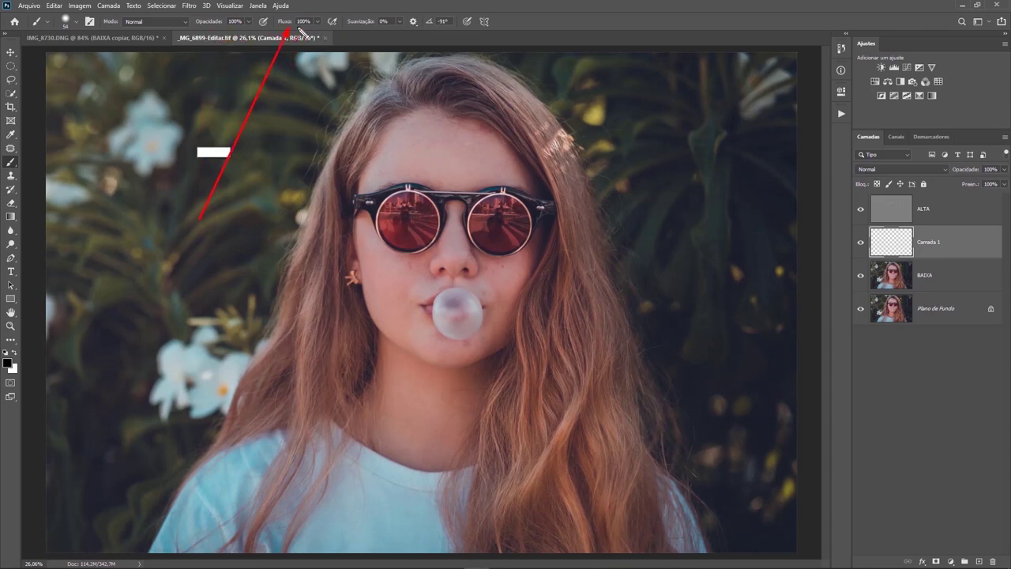
Step: Set brush flow to 2%, sample the pink cheek skin tone, and enlarge the brush to 113
{"action": "left_click", "coordinate": [285, 23]}
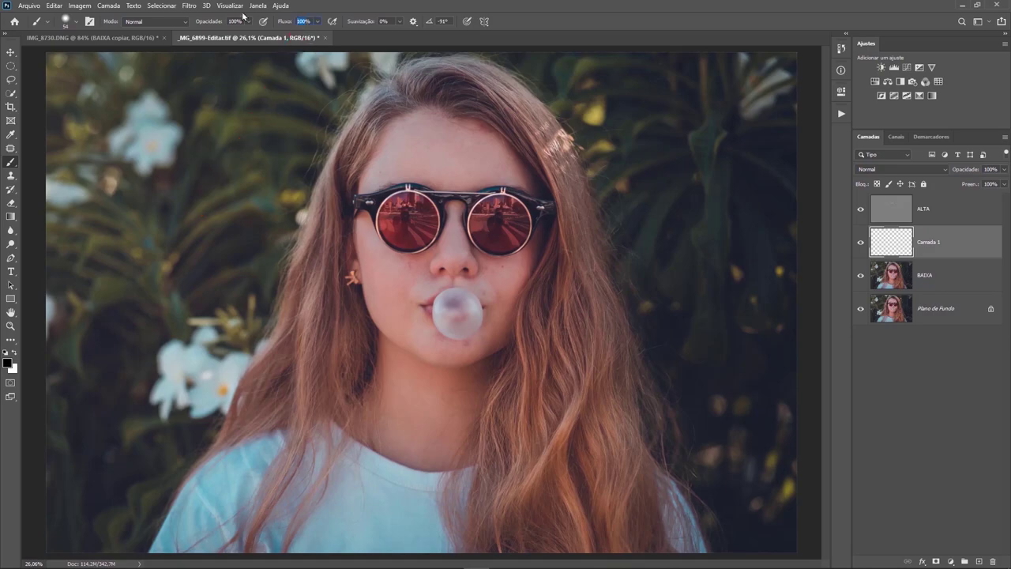
{"action": "mouse_move", "coordinate": [443, 290]}
{"action": "left_mouse_down"}
{"action": "mouse_move", "coordinate": [496, 241]}
{"action": "mouse_move", "coordinate": [161, 277]}
{"action": "left_mouse_up"}
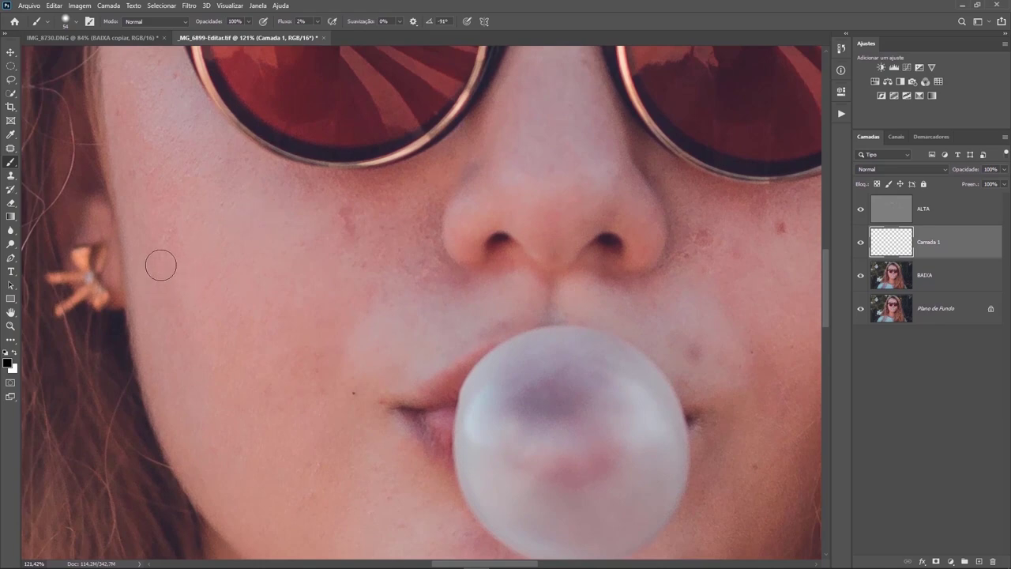
{"action": "key", "text": "alt"}
{"action": "key", "text": "alt"}
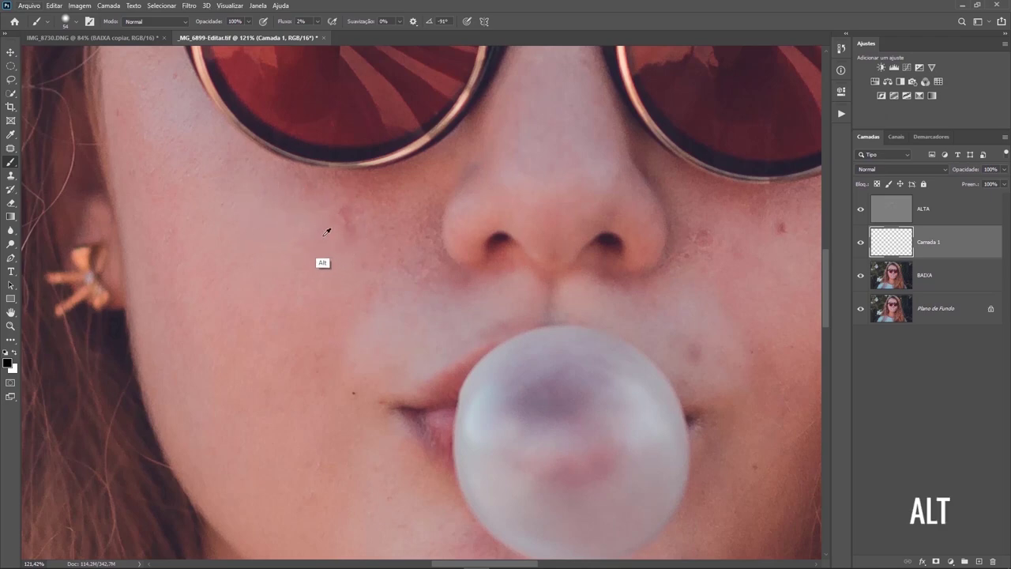
{"action": "left_click", "coordinate": [328, 227], "text": "alt"}
{"action": "mouse_move", "coordinate": [214, 269]}
{"action": "left_mouse_down"}
{"action": "mouse_move", "coordinate": [209, 262]}
{"action": "mouse_move", "coordinate": [195, 323]}
{"action": "mouse_move", "coordinate": [248, 366]}
{"action": "mouse_move", "coordinate": [382, 325]}
{"action": "left_mouse_up"}
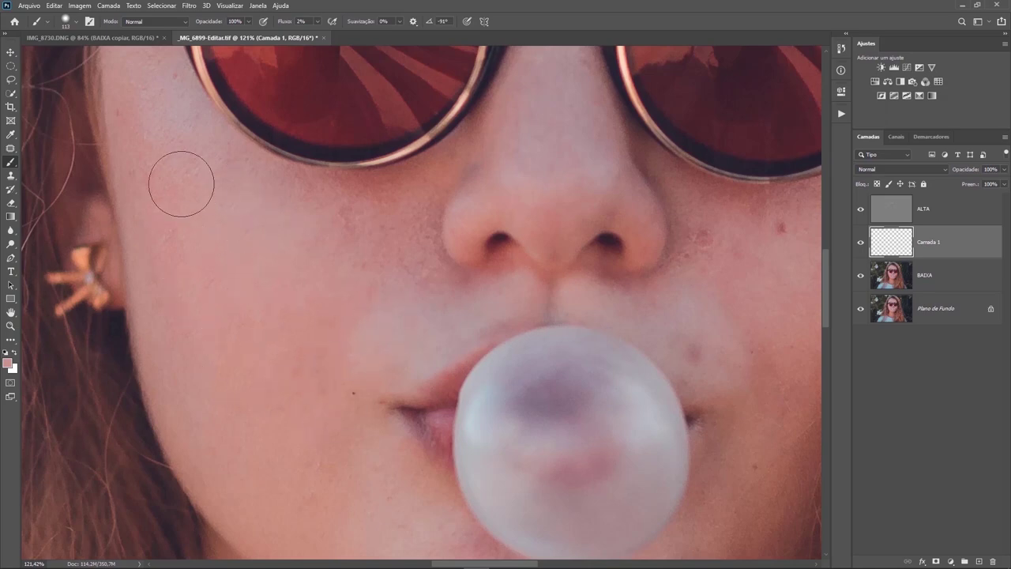
Step: Shrink the skin-tone brush for the chin and resample skin colour from the cheek
{"action": "left_click_drag", "start_coordinate": [181, 181], "coordinate": [189, 264]}
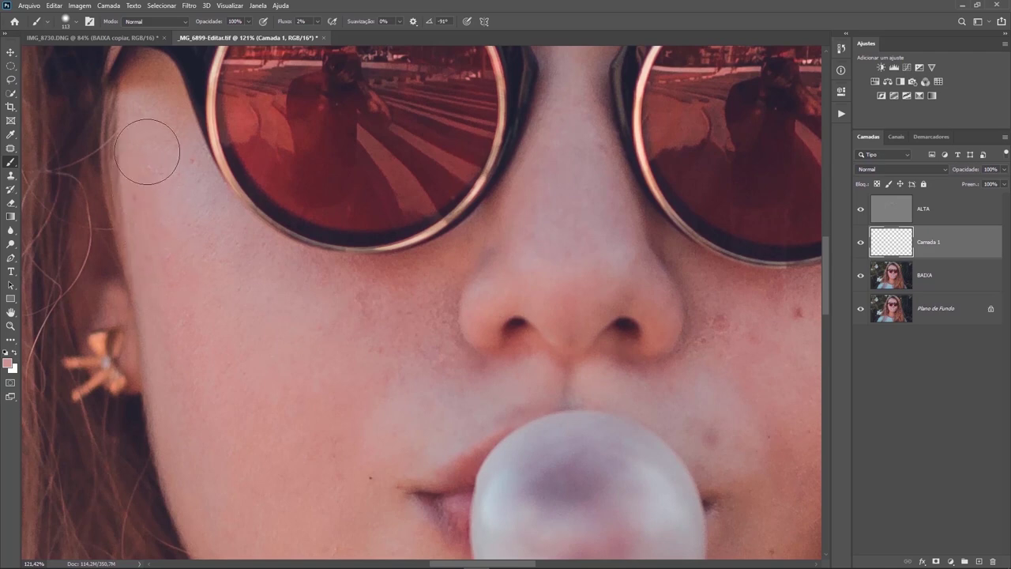
{"action": "left_click_drag", "start_coordinate": [327, 434], "coordinate": [229, 171]}
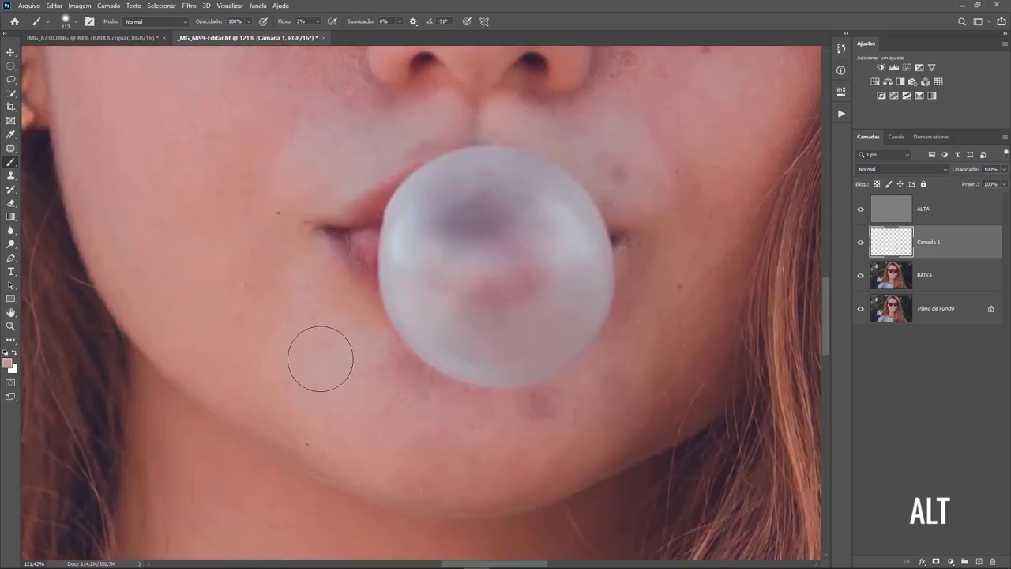
{"action": "scroll", "coordinate": [286, 321], "scroll_direction": "up", "scroll_amount": 2}
{"action": "right_click", "coordinate": [468, 239], "text": "alt"}
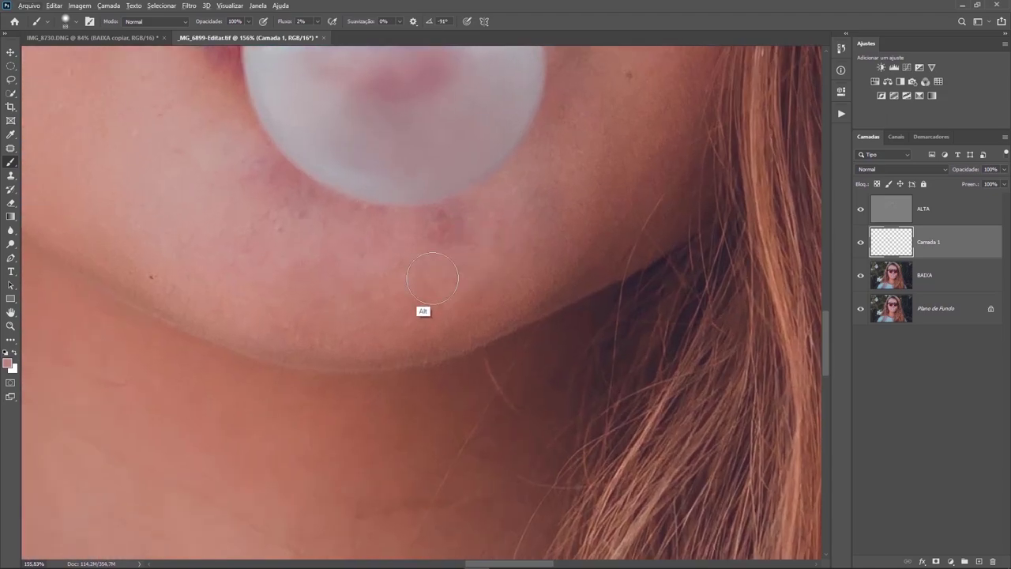
{"action": "key", "text": "alt"}
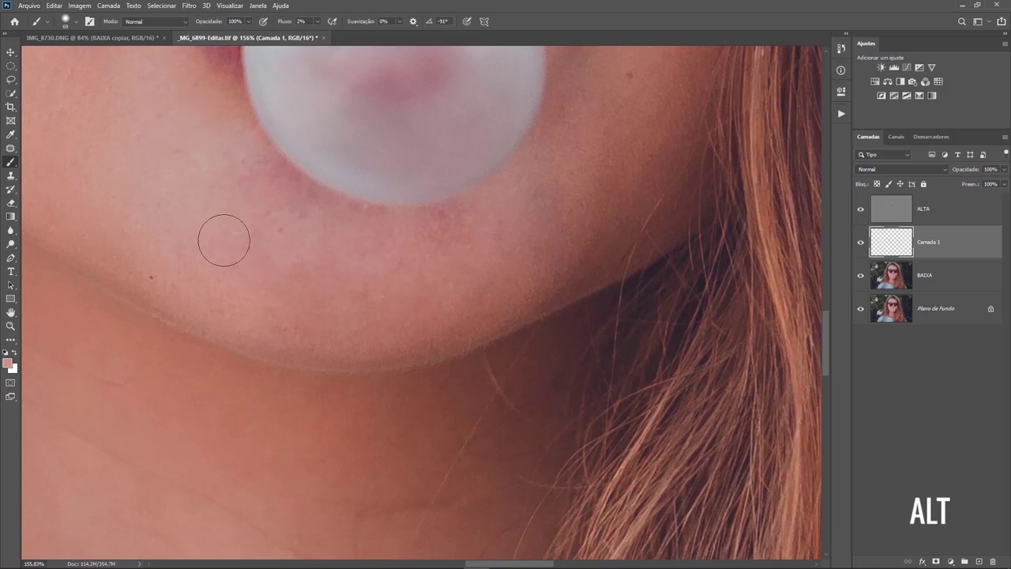
Step: Select the ALTA texture layer and switch to the Patch tool for blemishes
{"action": "scroll", "coordinate": [410, 260], "scroll_direction": "up", "scroll_amount": 1}
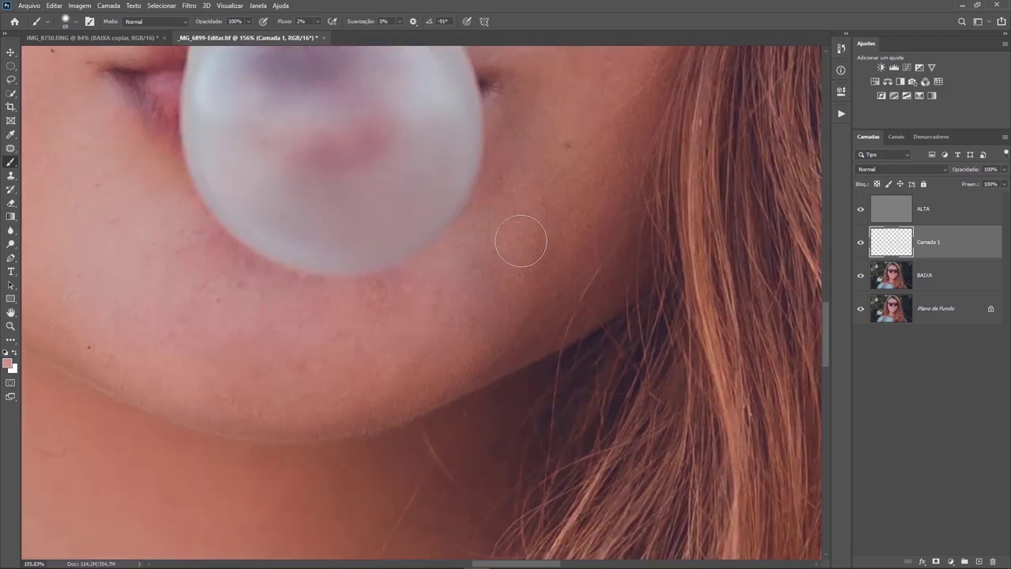
{"action": "left_click", "coordinate": [899, 221]}
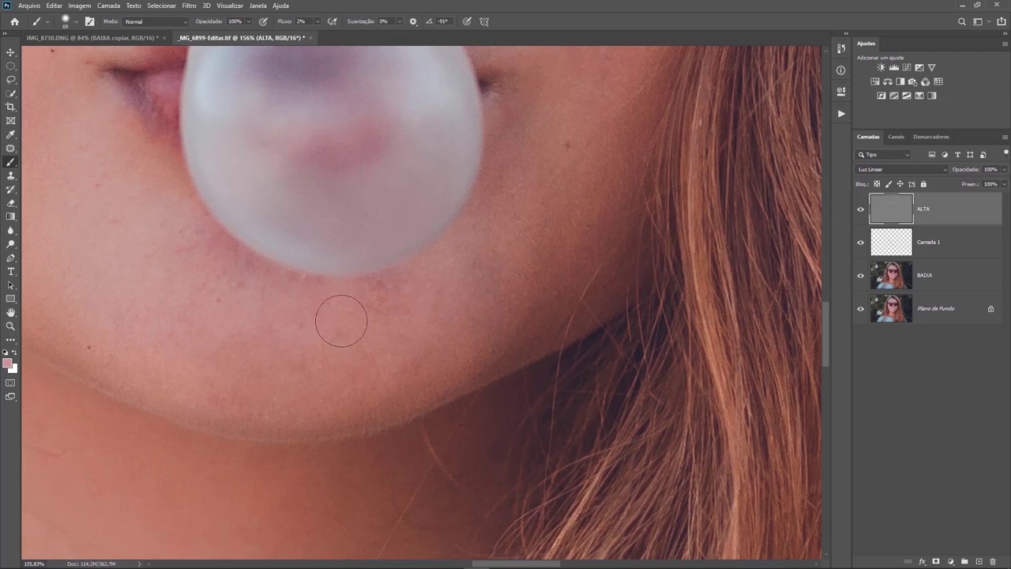
{"action": "left_click", "coordinate": [11, 148]}
Step: Patch away the cheek blemish and the one below the bubble with clean skin
{"action": "scroll", "coordinate": [217, 316], "scroll_direction": "up", "scroll_amount": 1}
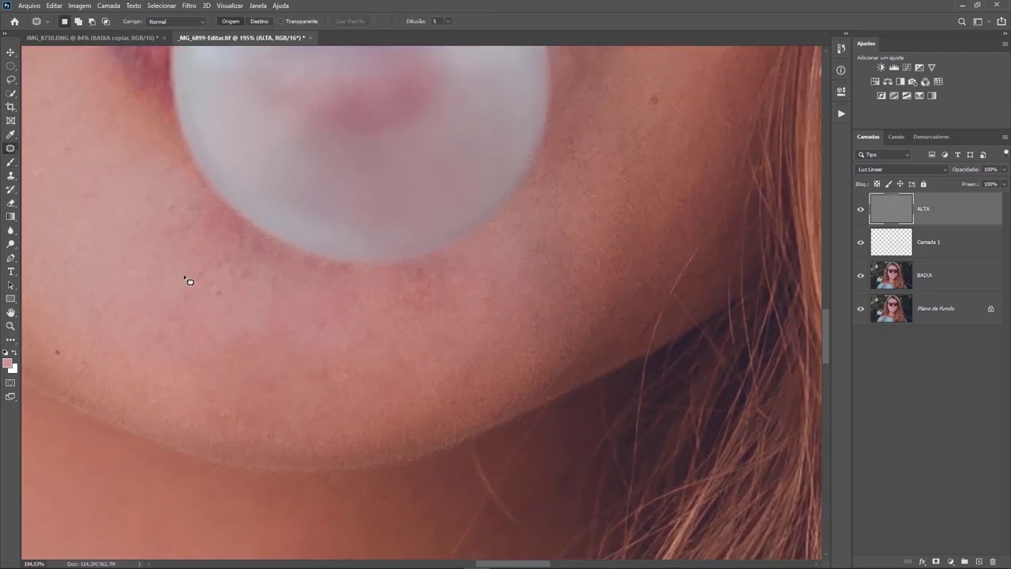
{"action": "left_click_drag", "start_coordinate": [193, 270], "coordinate": [170, 215]}
{"action": "key", "text": "ctrl+d"}
{"action": "left_click_drag", "start_coordinate": [433, 270], "coordinate": [427, 267]}
{"action": "key", "text": "ctrl+d"}
Step: Patch the blemishes at the mouth corner and beside the nose, then return to Camada 1
{"action": "scroll", "coordinate": [519, 322], "scroll_direction": "up", "scroll_amount": 3}
{"action": "scroll", "coordinate": [519, 322], "scroll_direction": "right", "scroll_amount": 3}
{"action": "scroll", "coordinate": [506, 222], "scroll_direction": "up", "scroll_amount": 5}
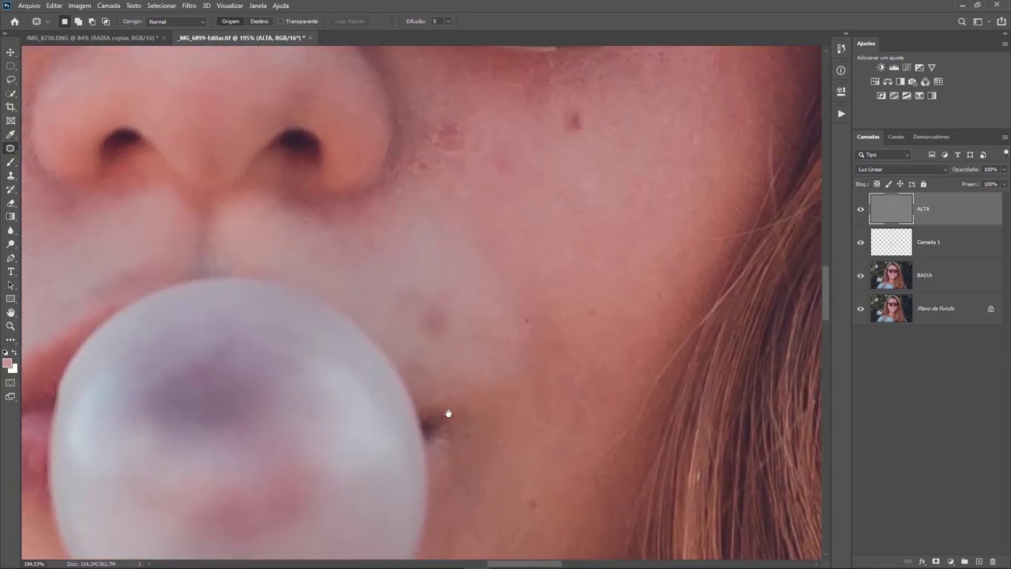
{"action": "left_click_drag", "start_coordinate": [446, 319], "coordinate": [491, 247]}
{"action": "key", "text": "ctrl+d"}
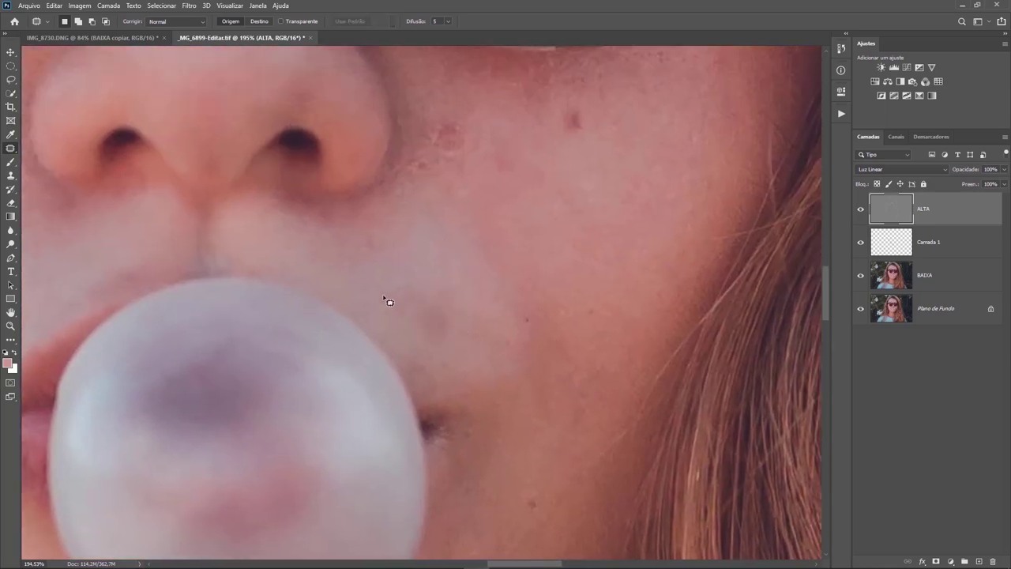
{"action": "scroll", "coordinate": [462, 271], "scroll_direction": "up", "scroll_amount": 4}
{"action": "scroll", "coordinate": [462, 271], "scroll_direction": "right", "scroll_amount": 2}
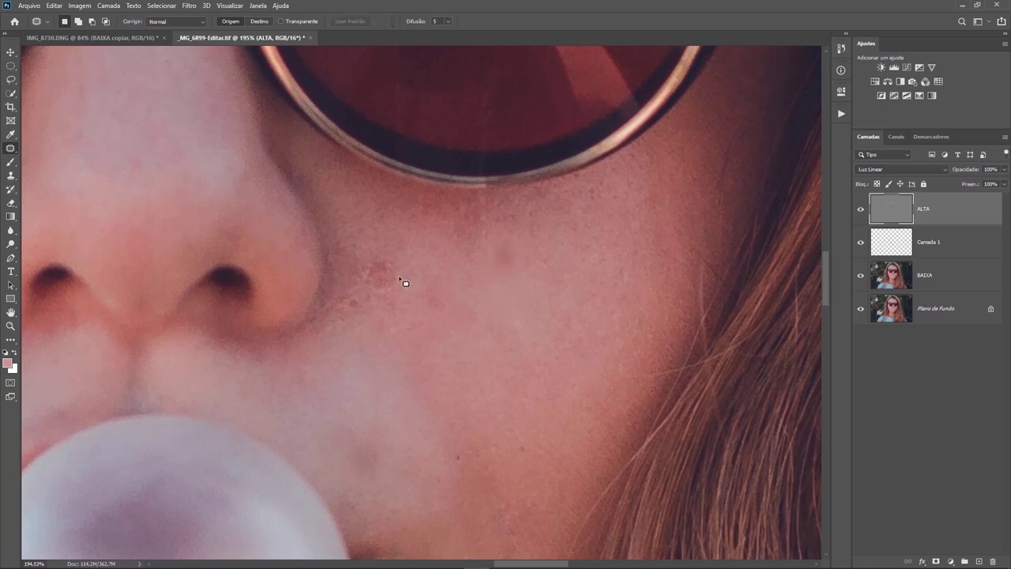
{"action": "left_click_drag", "start_coordinate": [385, 304], "coordinate": [360, 270]}
{"action": "left_click_drag", "start_coordinate": [373, 280], "coordinate": [537, 228]}
{"action": "key", "text": "ctrl+d"}
{"action": "left_click", "coordinate": [873, 233]}
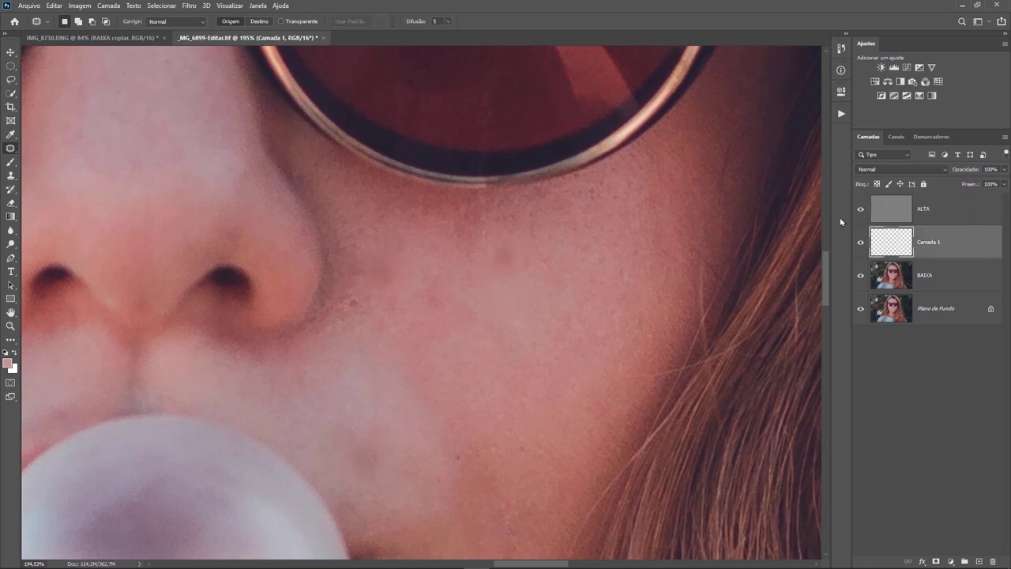
Step: Paint faint 3%-flow skin tone on Camada 1 below the glasses, resampling a lighter cheek tone
{"action": "left_click", "coordinate": [11, 162]}
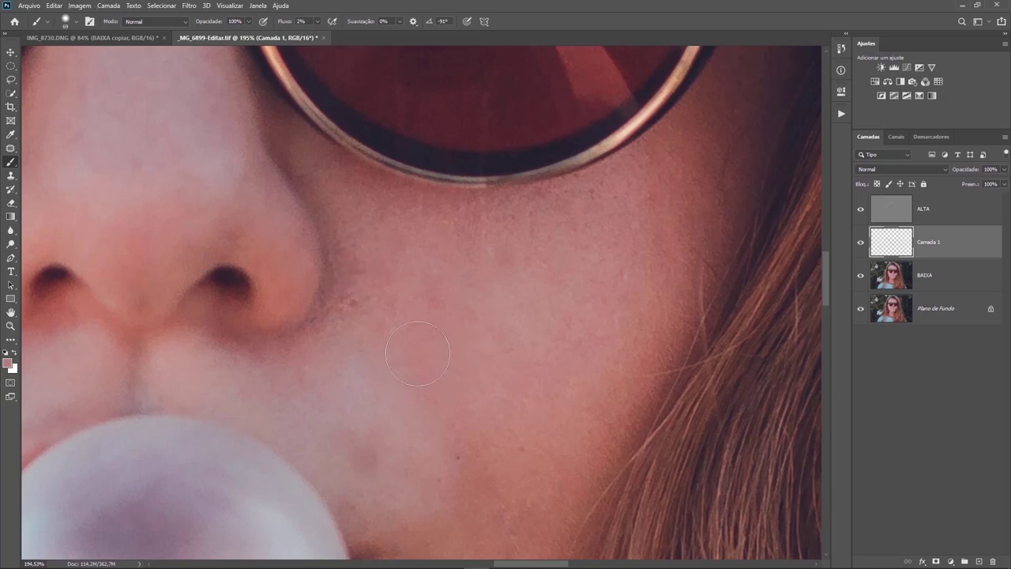
{"action": "left_click_drag", "start_coordinate": [419, 311], "coordinate": [316, 137]}
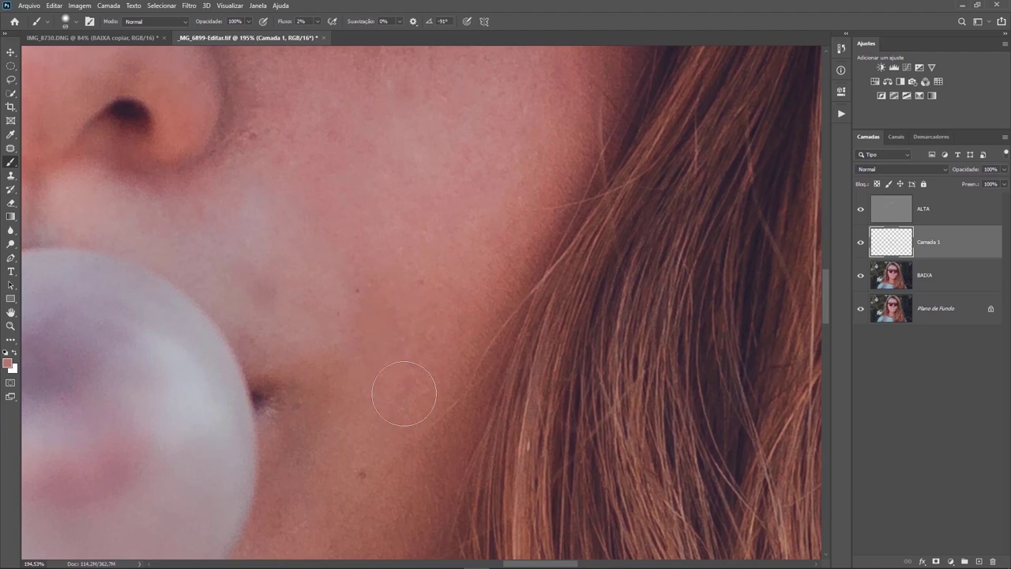
{"action": "left_click_drag", "start_coordinate": [418, 333], "coordinate": [375, 514]}
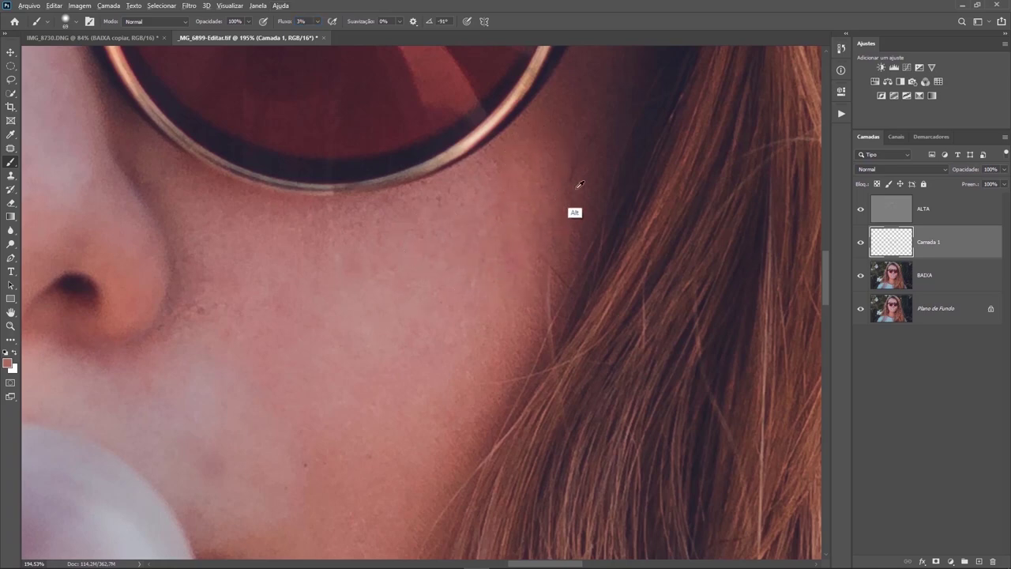
{"action": "left_click_drag", "start_coordinate": [455, 217], "coordinate": [415, 254]}
{"action": "left_click", "coordinate": [445, 245], "text": "alt"}
{"action": "left_click_drag", "start_coordinate": [297, 405], "coordinate": [310, 264]}
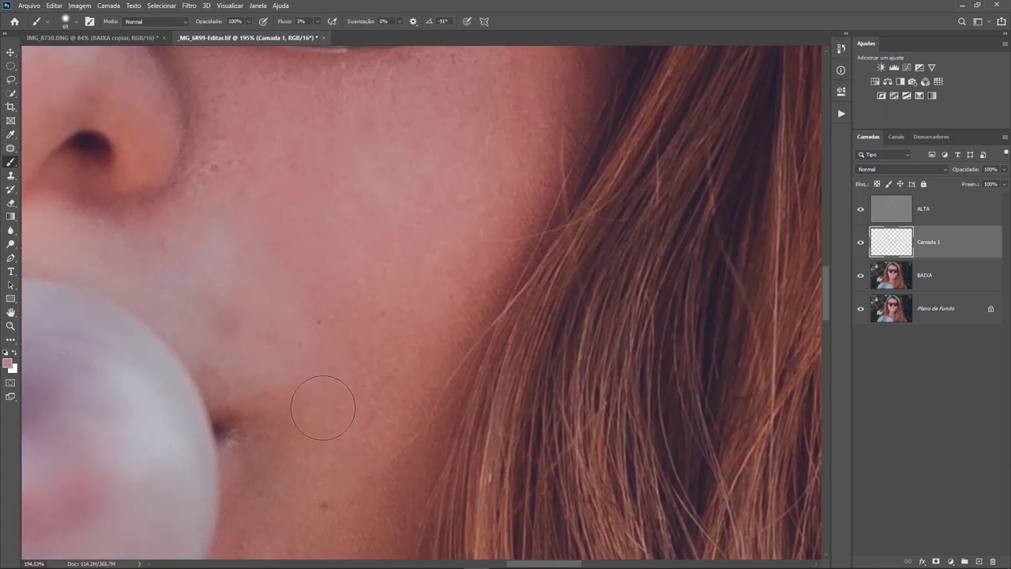
{"action": "left_click_drag", "start_coordinate": [385, 385], "coordinate": [342, 237]}
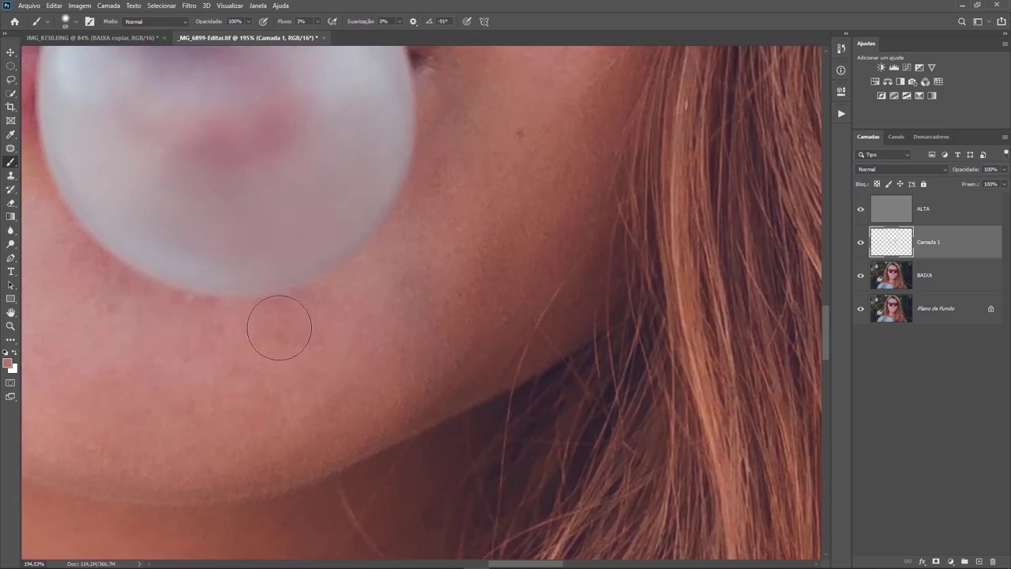
{"action": "scroll", "coordinate": [182, 345], "scroll_direction": "up", "scroll_amount": 3}
{"action": "scroll", "coordinate": [353, 309], "scroll_direction": "up", "scroll_amount": 10}
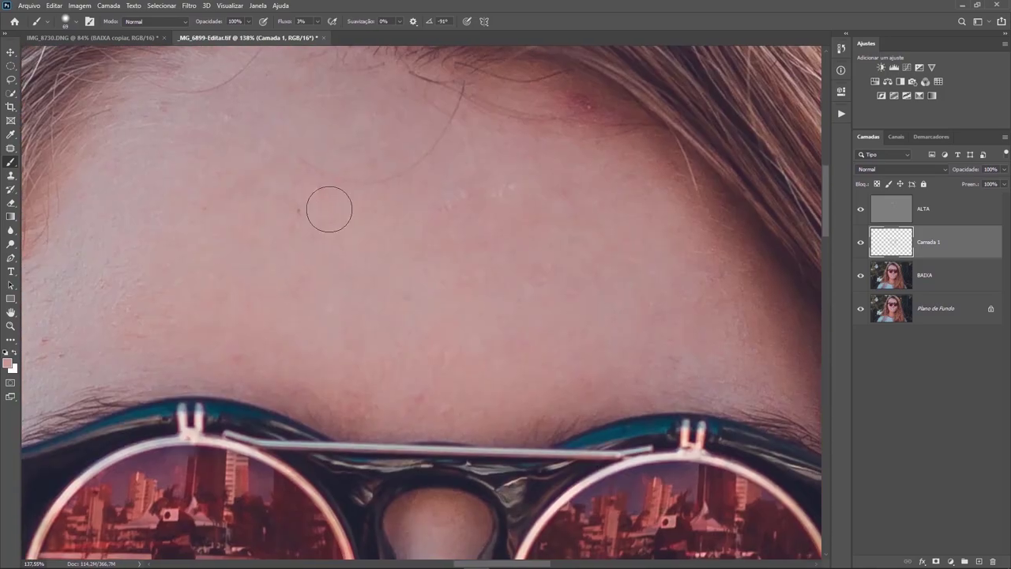
{"action": "scroll", "coordinate": [390, 248], "scroll_direction": "down", "scroll_amount": 3}
{"action": "scroll", "coordinate": [259, 335], "scroll_direction": "up", "scroll_amount": 2}
{"action": "key", "text": "alt+bracketright"}
{"action": "scroll", "coordinate": [402, 329], "scroll_direction": "up", "scroll_amount": 2}
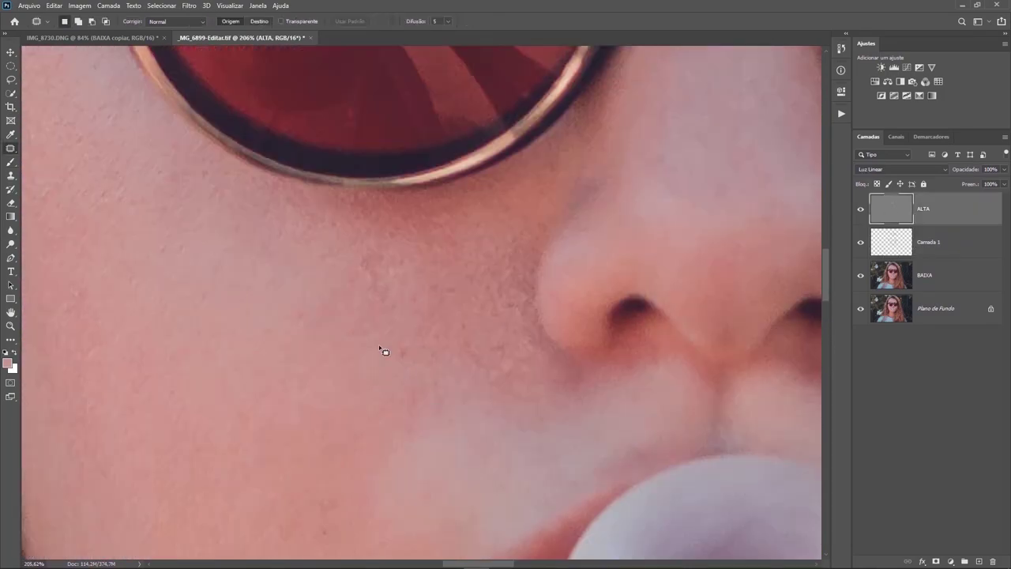
{"action": "key", "text": "j"}
{"action": "scroll", "coordinate": [387, 361], "scroll_direction": "down", "scroll_amount": 5}
{"action": "scroll", "coordinate": [386, 361], "scroll_direction": "up", "scroll_amount": 5}
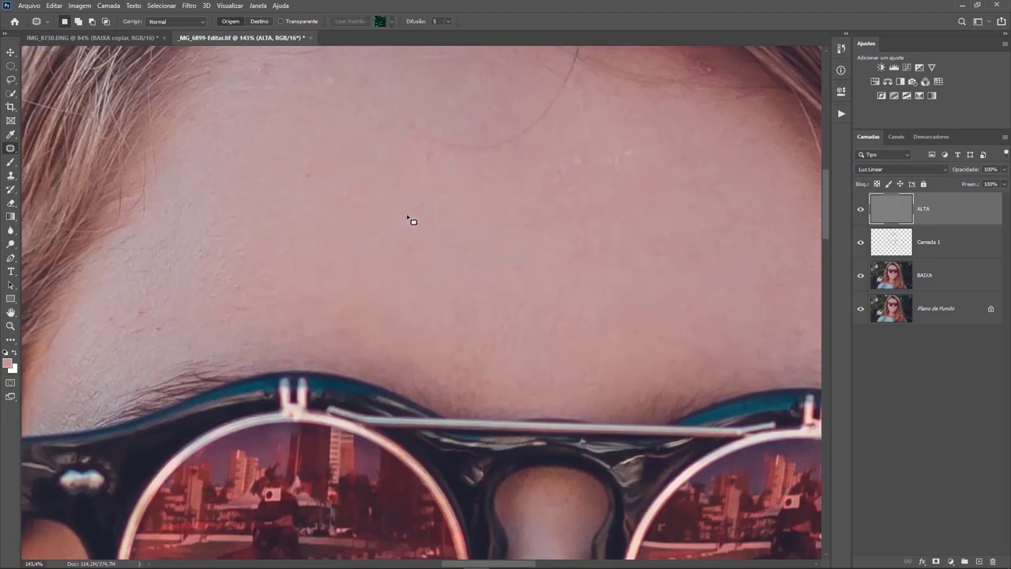
{"action": "scroll", "coordinate": [308, 314], "scroll_direction": "down", "scroll_amount": 5}
{"action": "scroll", "coordinate": [199, 222], "scroll_direction": "right", "scroll_amount": 5}
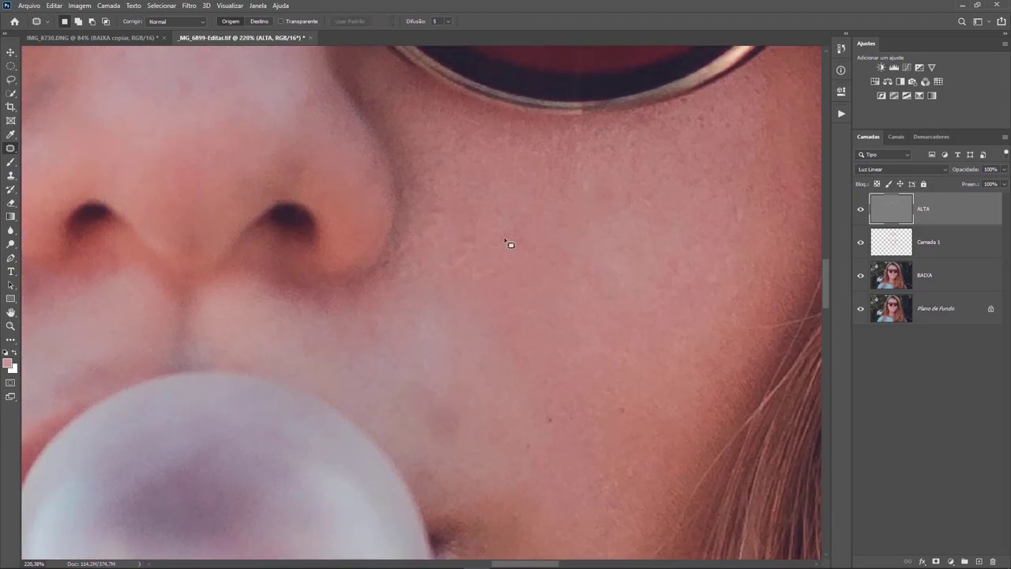
{"action": "key", "text": "alt+bracketleft"}
{"action": "key", "text": "b"}
{"action": "scroll", "coordinate": [534, 253], "scroll_direction": "down", "scroll_amount": 3}
{"action": "scroll", "coordinate": [392, 411], "scroll_direction": "down", "scroll_amount": 3}
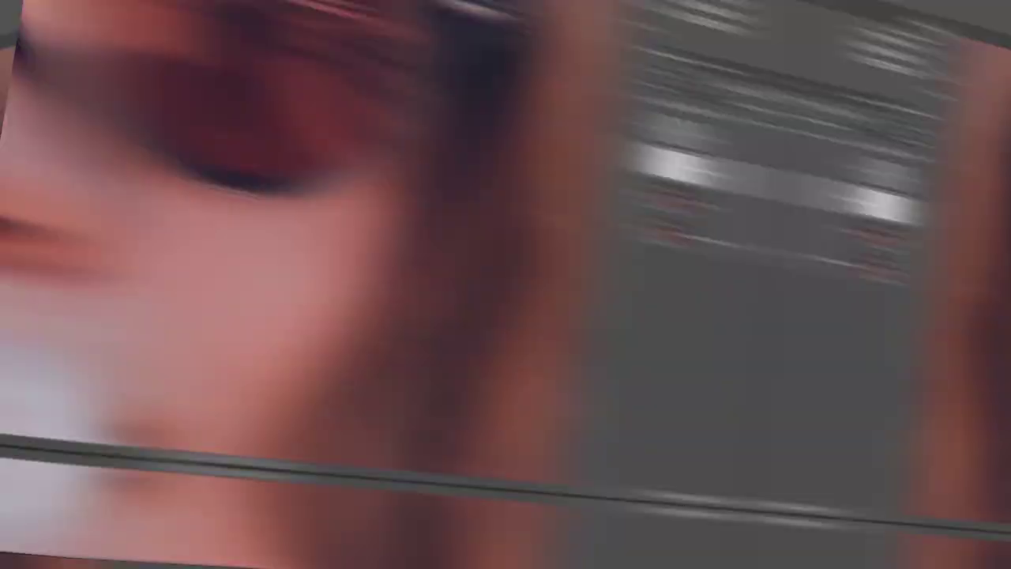
{"action": "left_click_drag", "start_coordinate": [369, 269], "coordinate": [368, 282]}
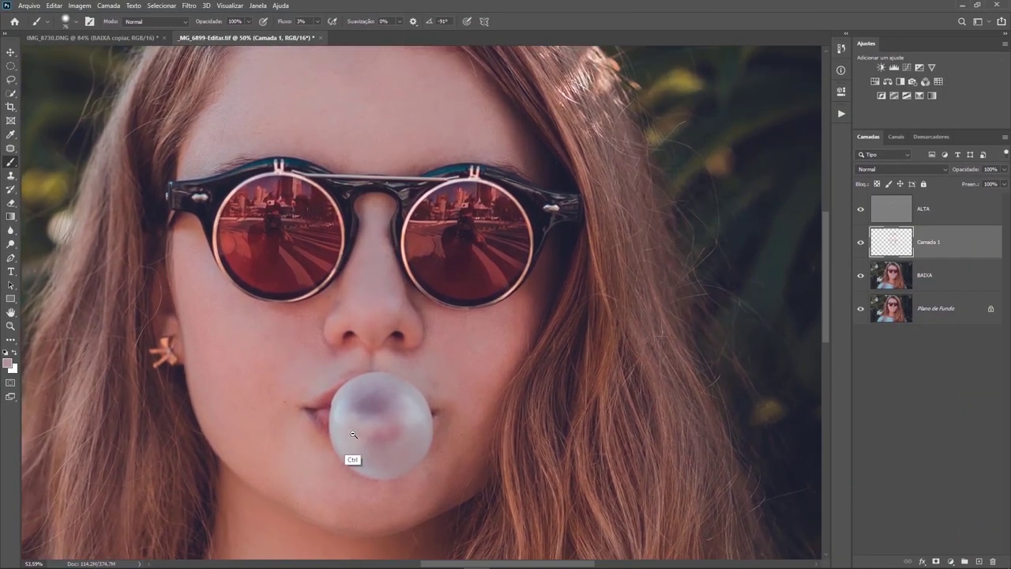
{"action": "left_click_drag", "start_coordinate": [322, 404], "coordinate": [395, 343]}
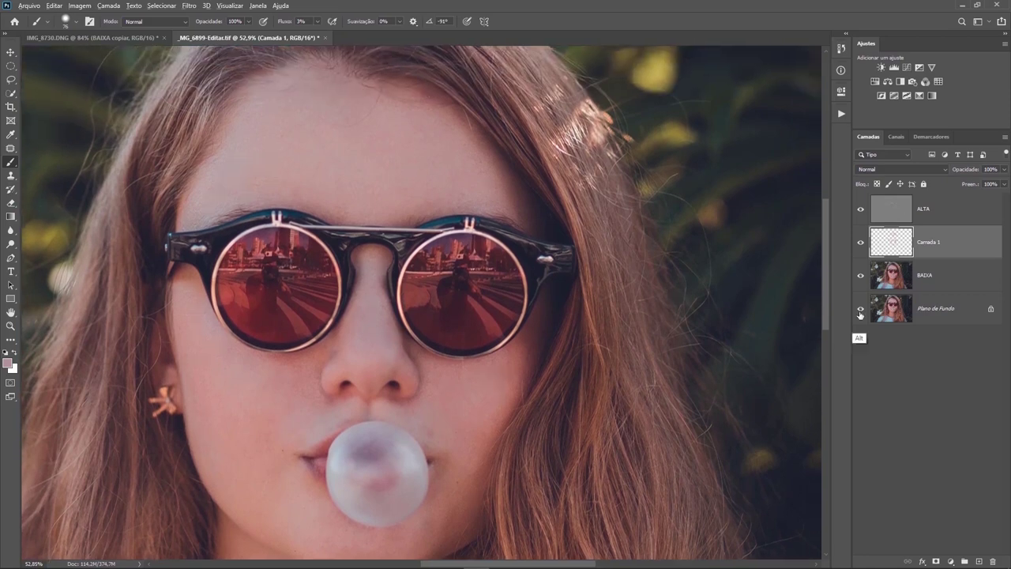
{"action": "left_click", "coordinate": [860, 312], "text": "alt"}
{"action": "left_click", "coordinate": [860, 314], "text": "alt"}
{"action": "left_click", "coordinate": [861, 313], "text": "alt"}
{"action": "left_click", "coordinate": [861, 313], "text": "alt"}
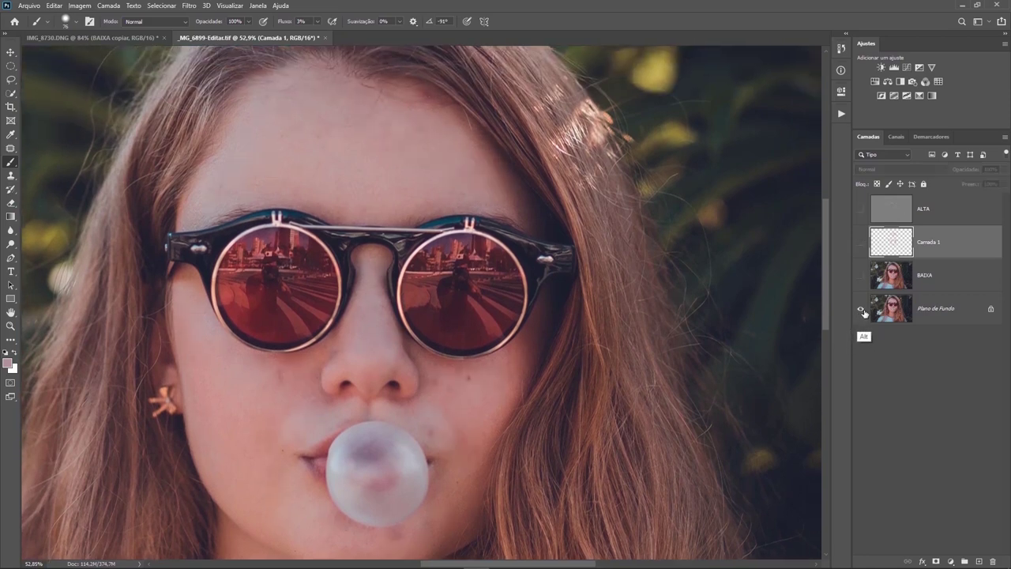
{"action": "left_click", "coordinate": [861, 312], "text": "alt"}
{"action": "left_click", "coordinate": [940, 222]}
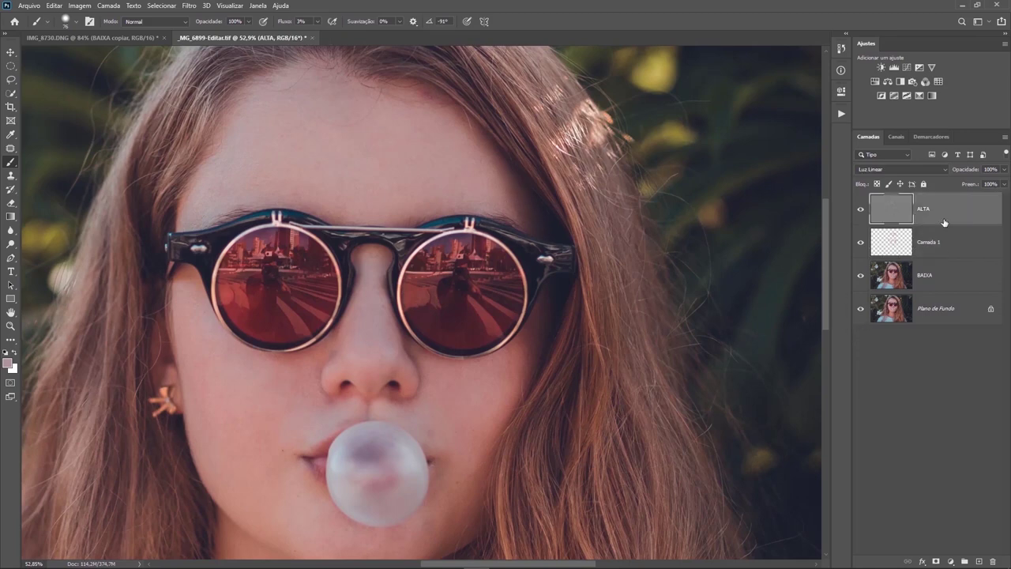
{"action": "scroll", "coordinate": [418, 313], "scroll_direction": "right", "scroll_amount": 3}
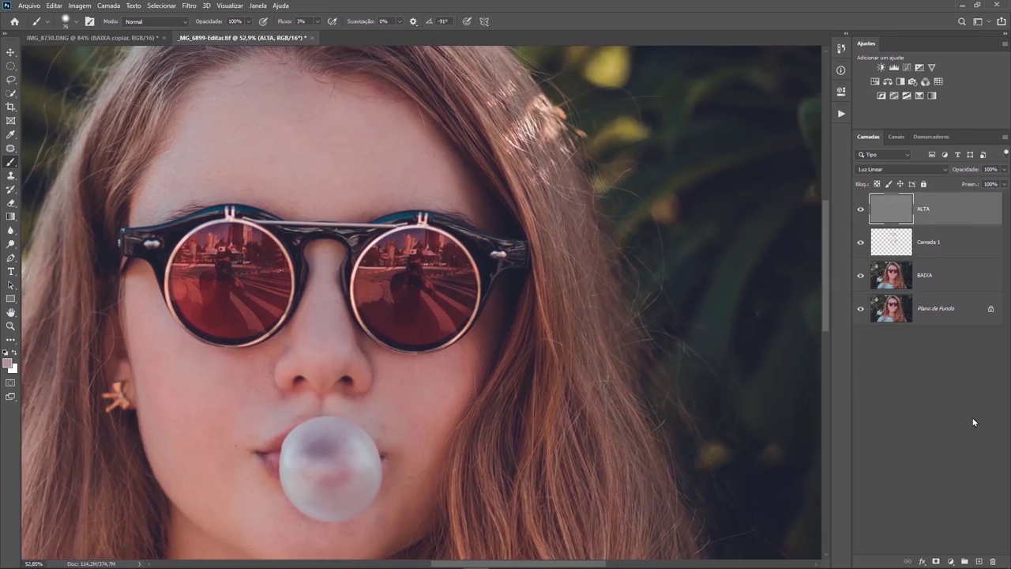
{"action": "left_click", "coordinate": [978, 562]}
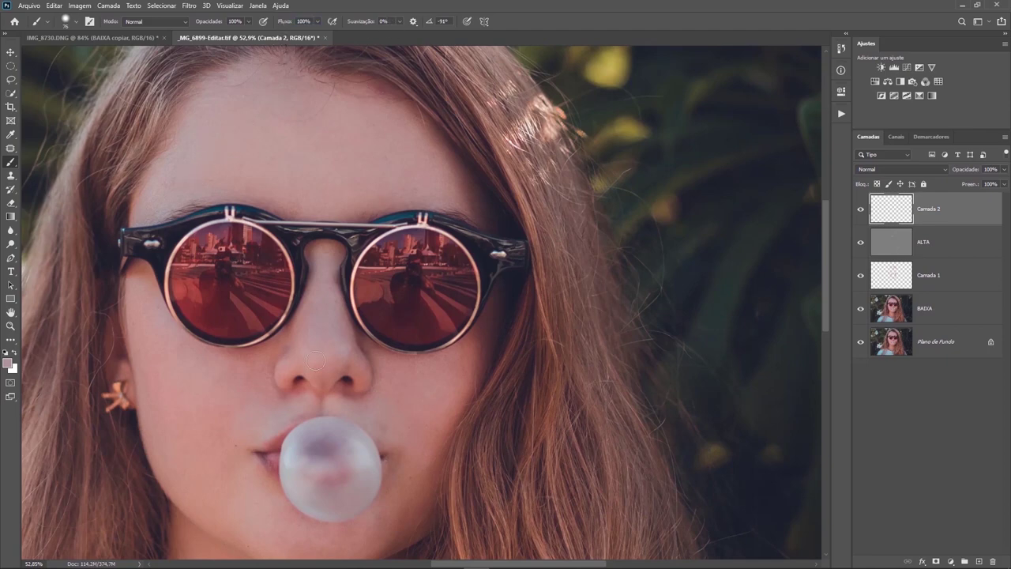
Step: Paint sampled skin tone over both cheeks, the side of the nose and the lower jaw
{"action": "left_click_drag", "start_coordinate": [195, 429], "coordinate": [174, 345]}
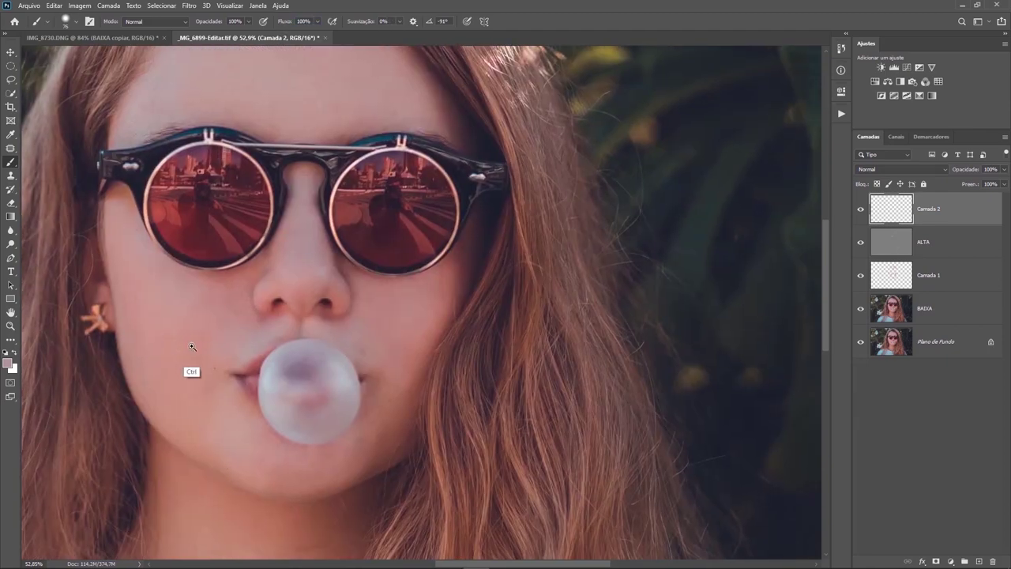
{"action": "scroll", "coordinate": [190, 340], "scroll_direction": "up", "scroll_amount": 1}
{"action": "mouse_move", "coordinate": [223, 323]}
{"action": "left_mouse_down"}
{"action": "mouse_move", "coordinate": [242, 289]}
{"action": "mouse_move", "coordinate": [238, 306]}
{"action": "left_mouse_up"}
{"action": "left_click", "coordinate": [140, 298], "text": "alt"}
{"action": "left_click_drag", "start_coordinate": [126, 233], "coordinate": [137, 262]}
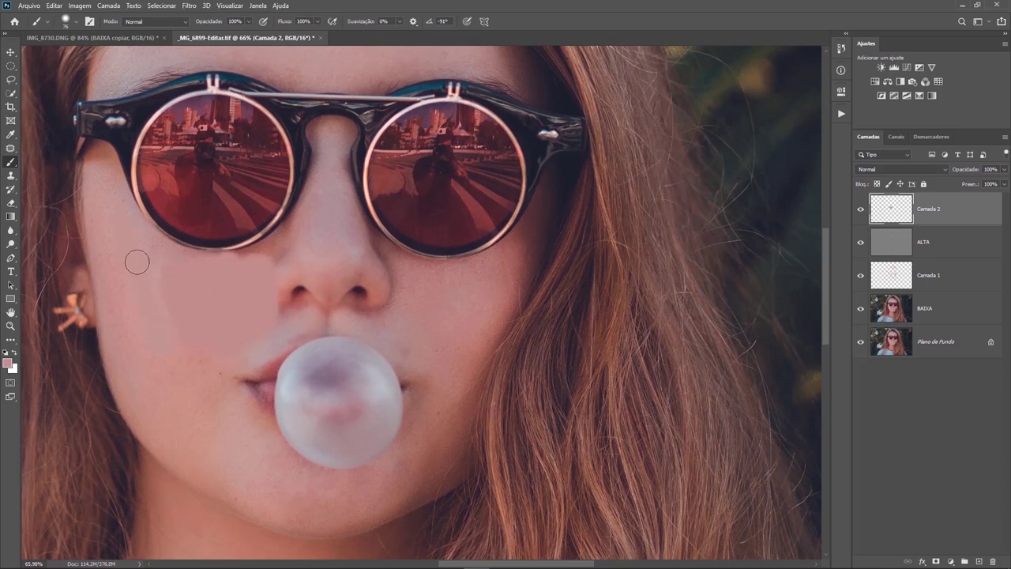
{"action": "left_click", "coordinate": [168, 413], "text": "alt"}
{"action": "left_click_drag", "start_coordinate": [135, 390], "coordinate": [213, 472]}
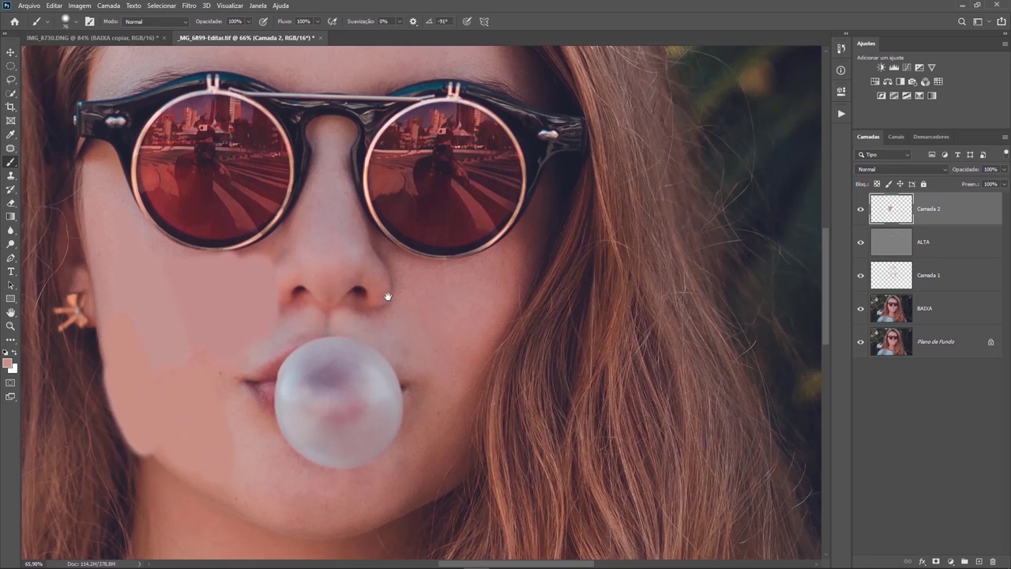
{"action": "left_click_drag", "start_coordinate": [388, 296], "coordinate": [361, 334]}
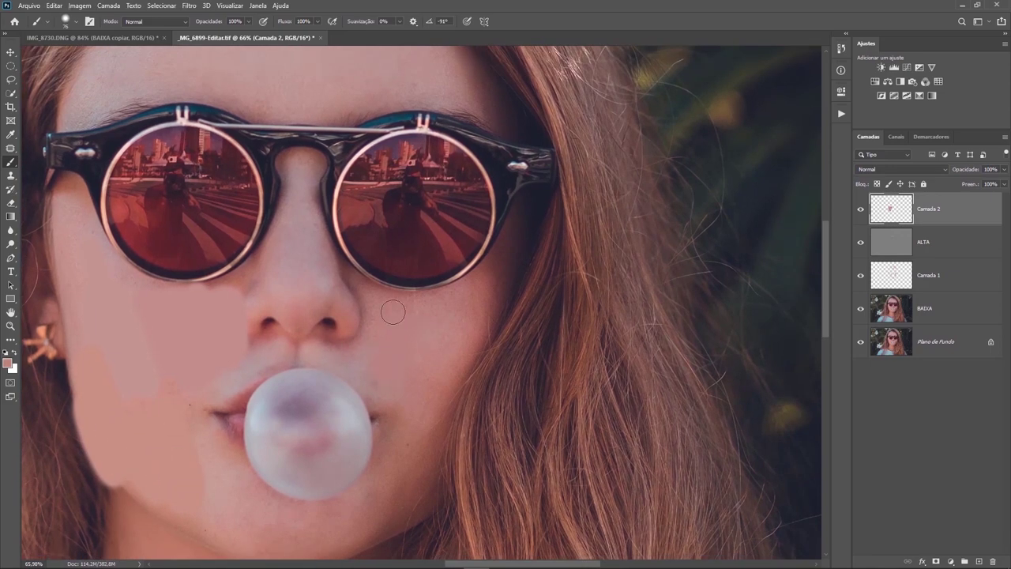
{"action": "left_click_drag", "start_coordinate": [421, 398], "coordinate": [422, 413]}
{"action": "scroll", "coordinate": [268, 292], "scroll_direction": "up", "scroll_amount": 3}
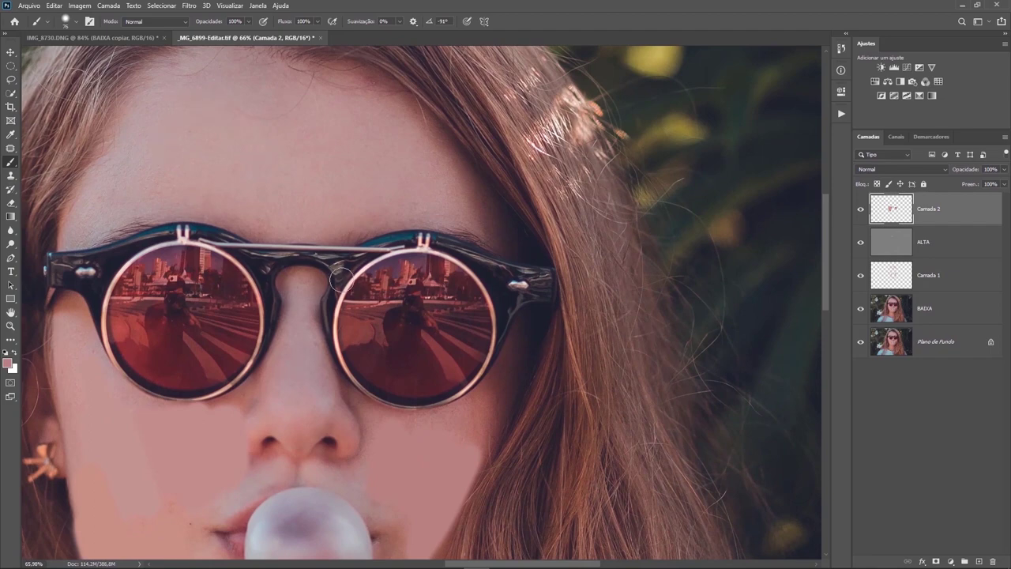
Step: Paint sampled skin tone over the forehead and both temples beside the glasses
{"action": "mouse_move", "coordinate": [235, 192]}
{"action": "left_mouse_down"}
{"action": "mouse_move", "coordinate": [230, 267]}
{"action": "mouse_move", "coordinate": [271, 167]}
{"action": "left_mouse_up"}
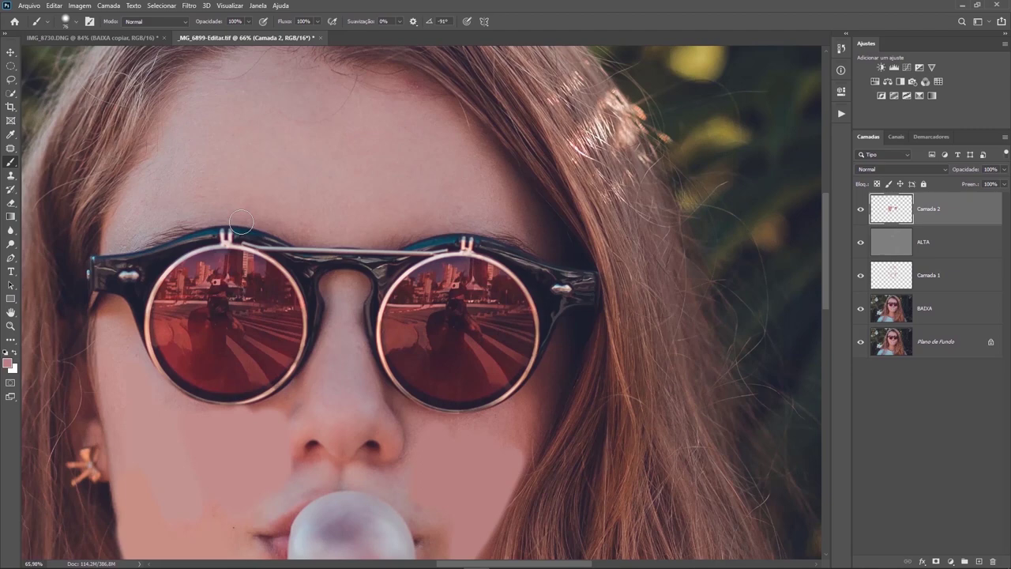
{"action": "left_click_drag", "start_coordinate": [166, 154], "coordinate": [163, 199]}
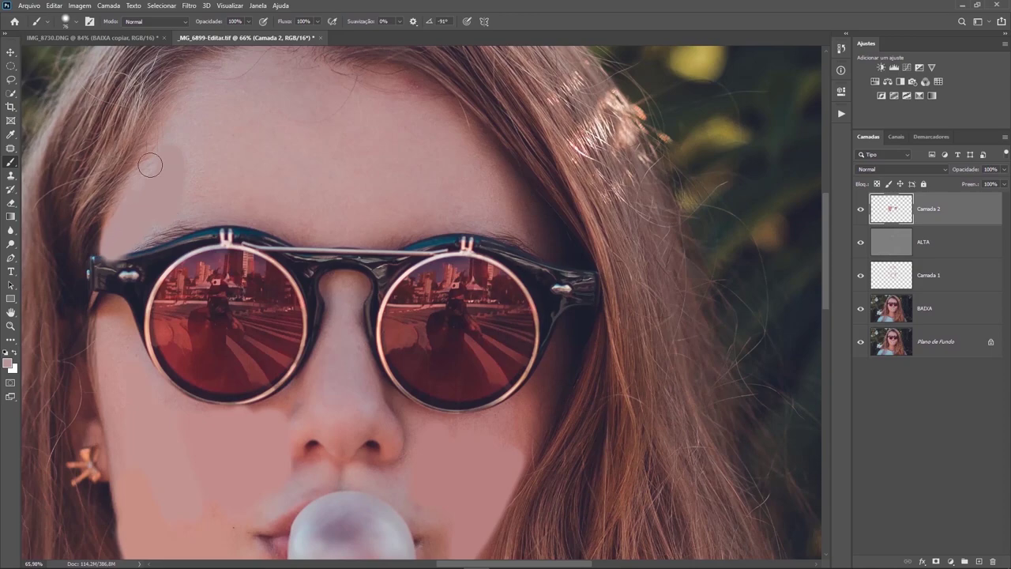
{"action": "scroll", "coordinate": [298, 289], "scroll_direction": "down", "scroll_amount": 4}
{"action": "scroll", "coordinate": [271, 300], "scroll_direction": "down", "scroll_amount": 1}
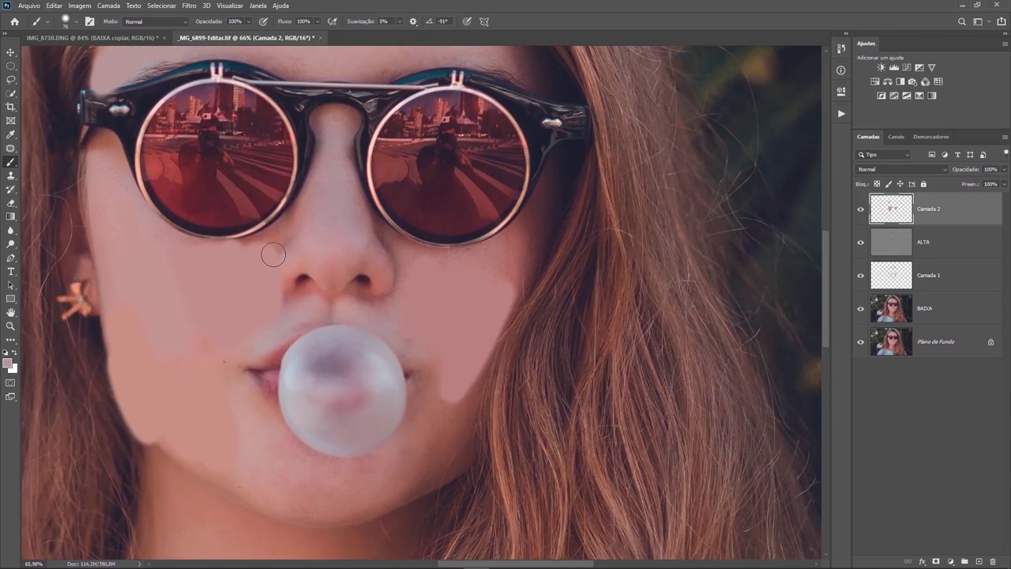
{"action": "scroll", "coordinate": [274, 254], "scroll_direction": "up", "scroll_amount": 2}
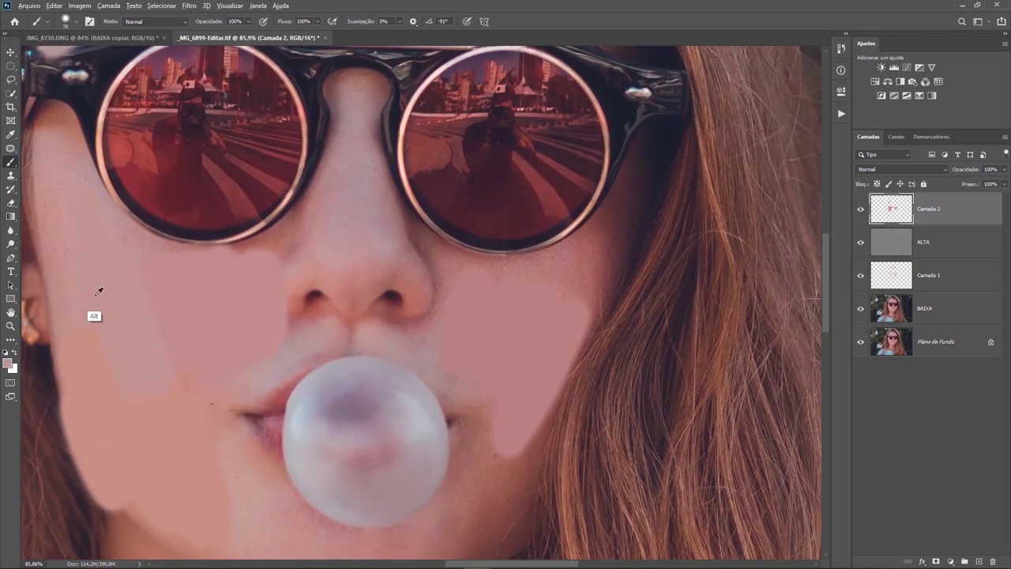
{"action": "left_click", "coordinate": [118, 290], "text": "alt"}
{"action": "mouse_move", "coordinate": [636, 204]}
{"action": "left_mouse_down"}
{"action": "mouse_move", "coordinate": [602, 274]}
{"action": "mouse_move", "coordinate": [656, 146]}
{"action": "mouse_move", "coordinate": [588, 304]}
{"action": "left_mouse_up"}
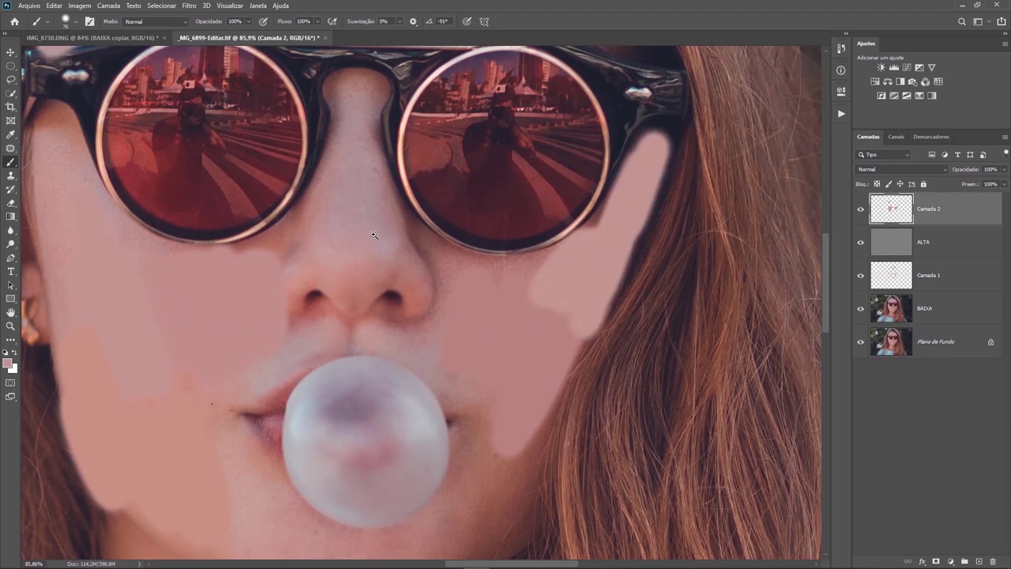
Step: Delete Camada 2 and its flat skin-tone patches
{"action": "key", "text": "Delete"}
{"action": "scroll", "coordinate": [395, 244], "scroll_direction": "down", "scroll_amount": 5}
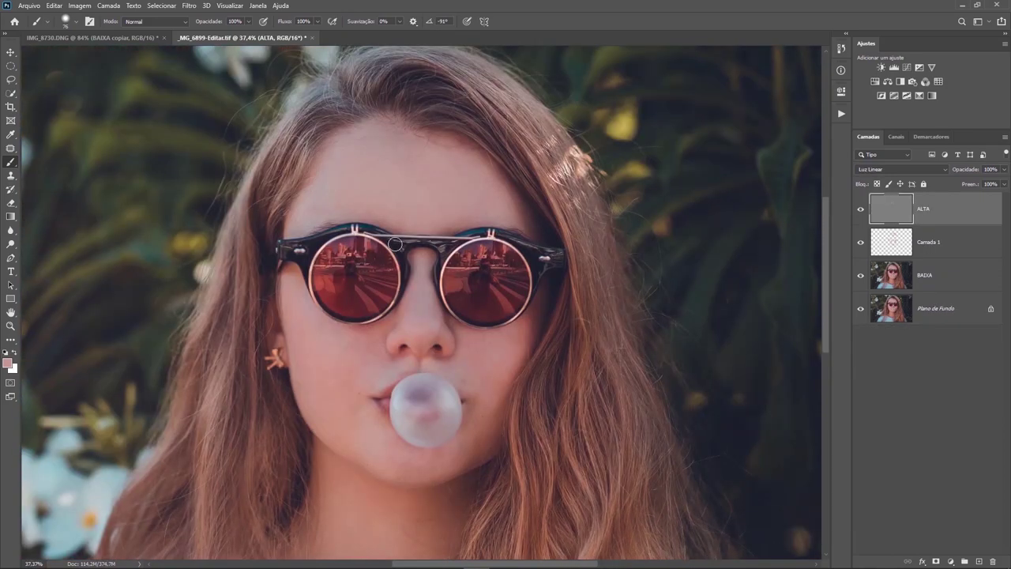